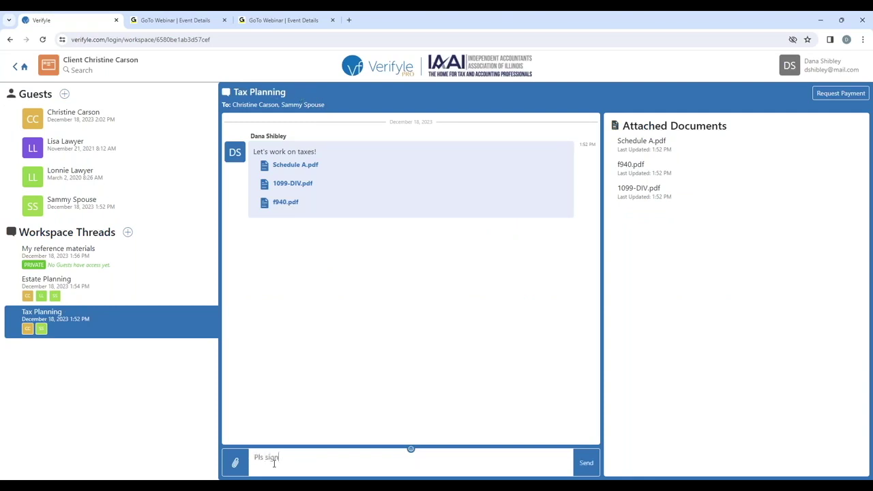
Post 'Pls sign this doc!' in Tax Planning with Engagement letter.docx attached, requesting signatures
{"action": "type", "text": "his doc!"}
{"action": "left_click", "coordinate": [237, 465]}
{"action": "scroll", "coordinate": [151, 174], "scroll_direction": "down", "scroll_amount": 2}
{"action": "scroll", "coordinate": [152, 176], "scroll_direction": "down", "scroll_amount": 1}
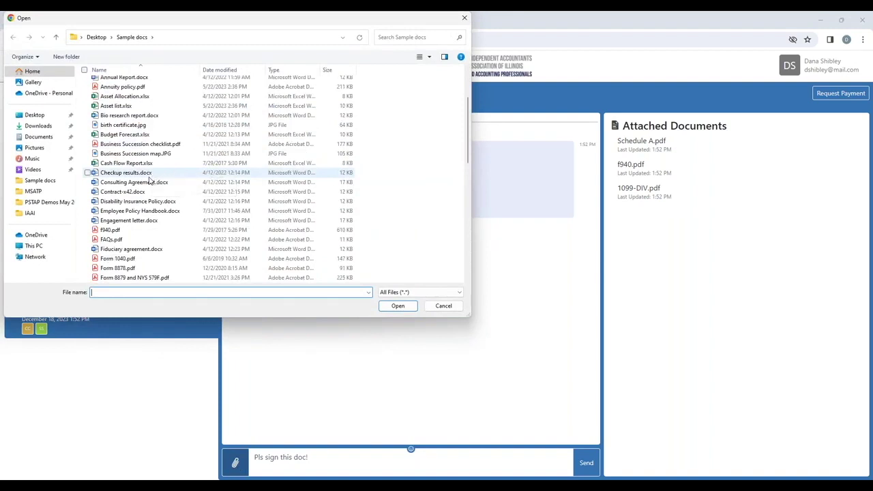
{"action": "left_click", "coordinate": [102, 220]}
{"action": "left_click", "coordinate": [393, 306]}
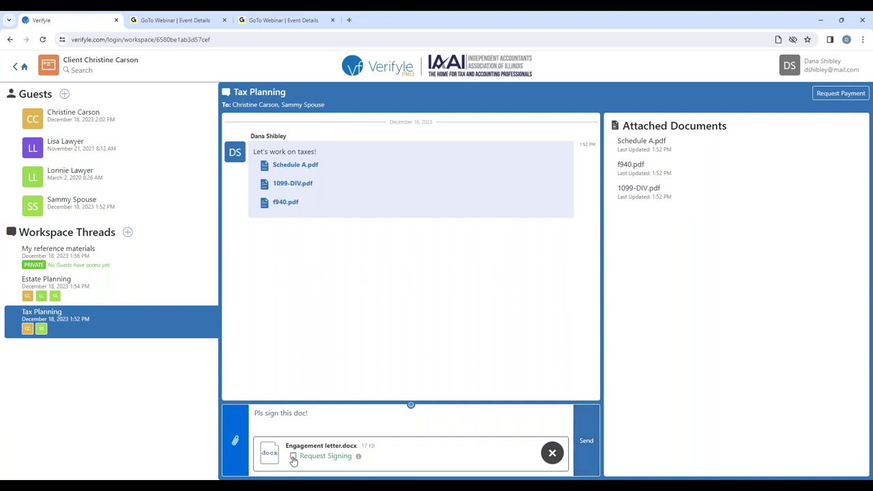
{"action": "left_click", "coordinate": [293, 457]}
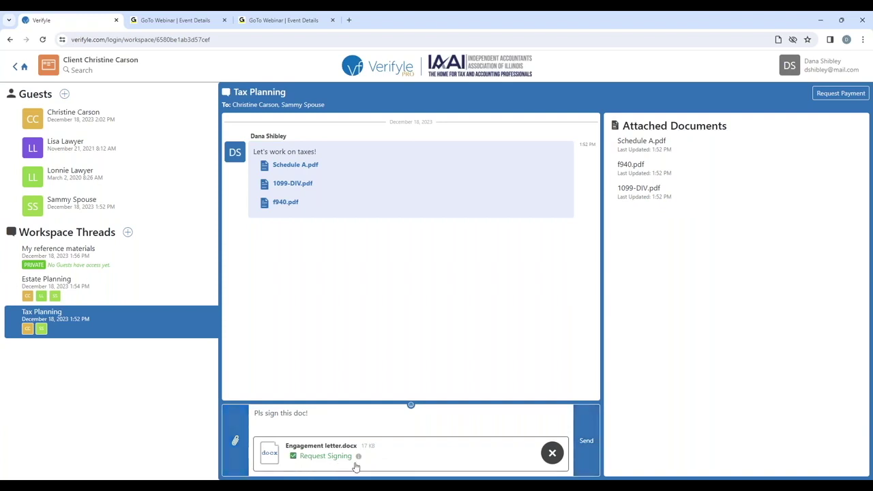
{"action": "left_click", "coordinate": [587, 443]}
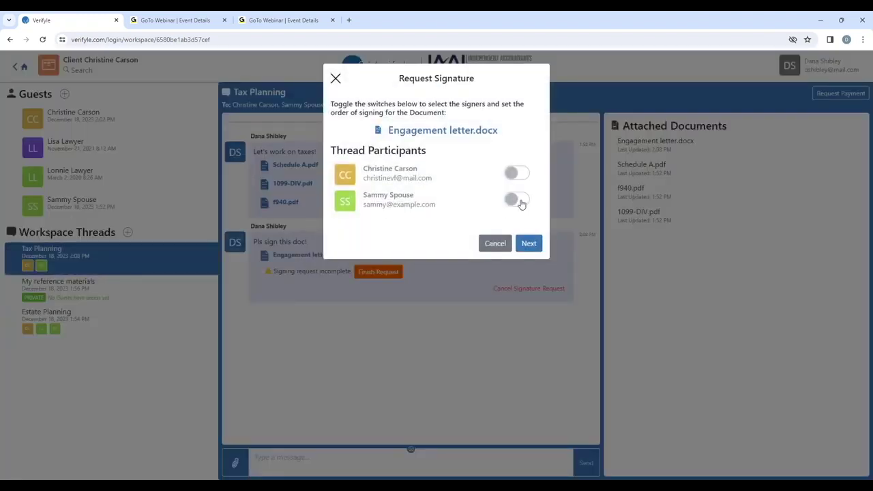
Make the client signer 1 and the spouse signer 2 for Engagement letter.docx
{"action": "left_click", "coordinate": [518, 201]}
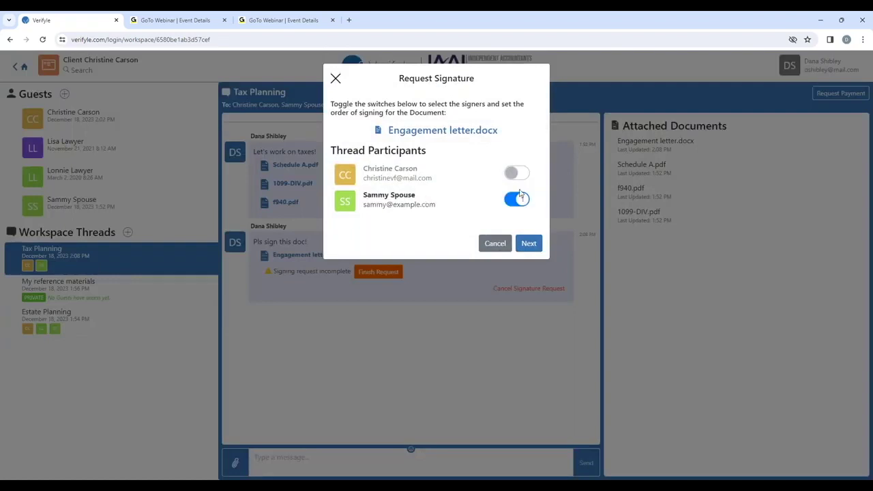
{"action": "left_click", "coordinate": [521, 176]}
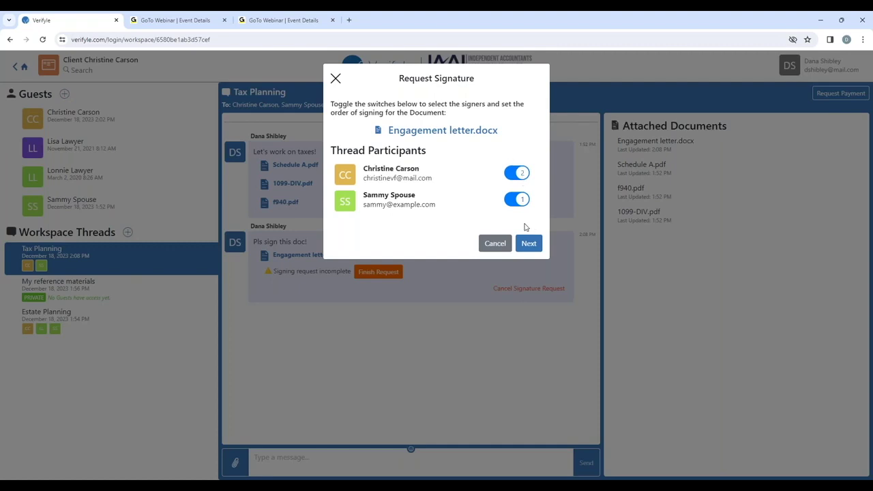
{"action": "left_click", "coordinate": [509, 200]}
{"action": "left_click", "coordinate": [524, 202]}
{"action": "left_click", "coordinate": [531, 246]}
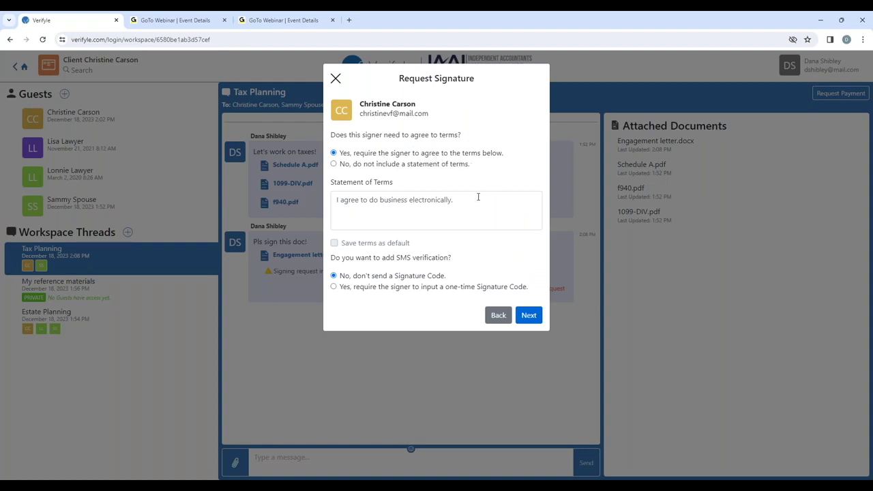
Require the client to accept the retyped terms and verify with an SMS code to her phone
{"action": "left_click_drag", "start_coordinate": [478, 197], "coordinate": [334, 200]}
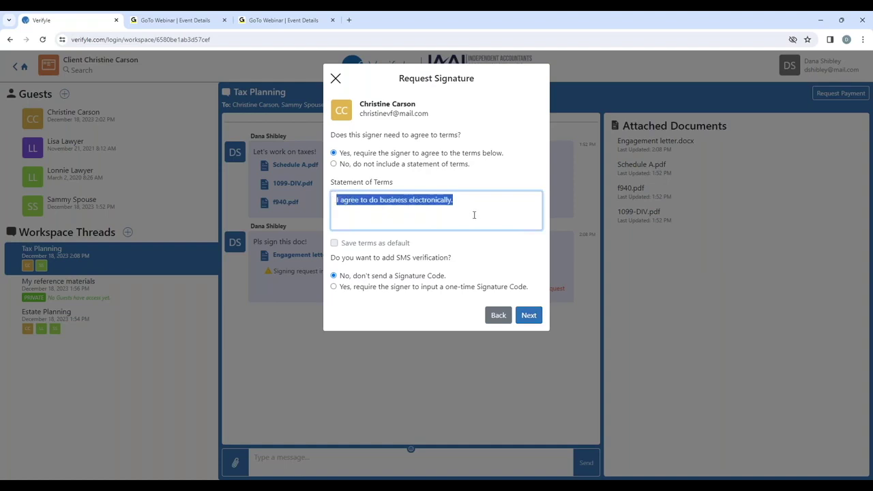
{"action": "key", "text": "BackSpace"}
{"action": "key", "text": "BackSpace"}
{"action": "key", "text": "BackSpace"}
{"action": "key", "text": "BackSpace"}
{"action": "key", "text": "BackSpace"}
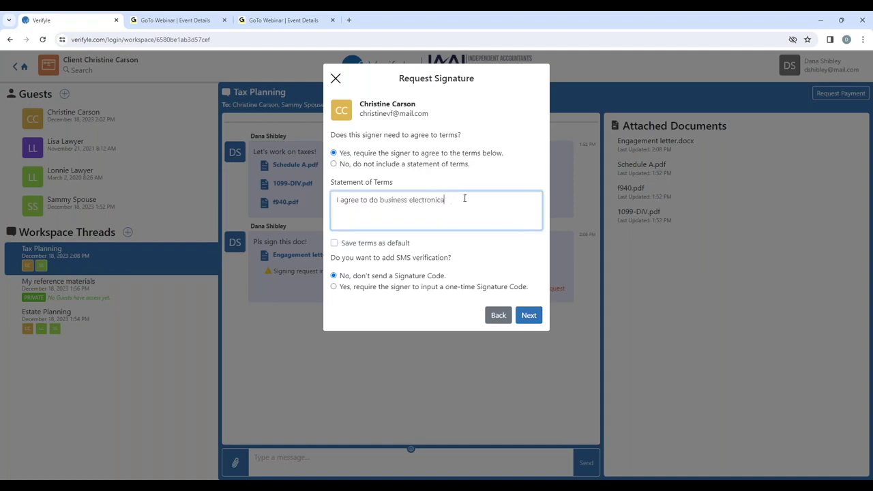
{"action": "type", "text": "lly."}
{"action": "left_click", "coordinate": [334, 287]}
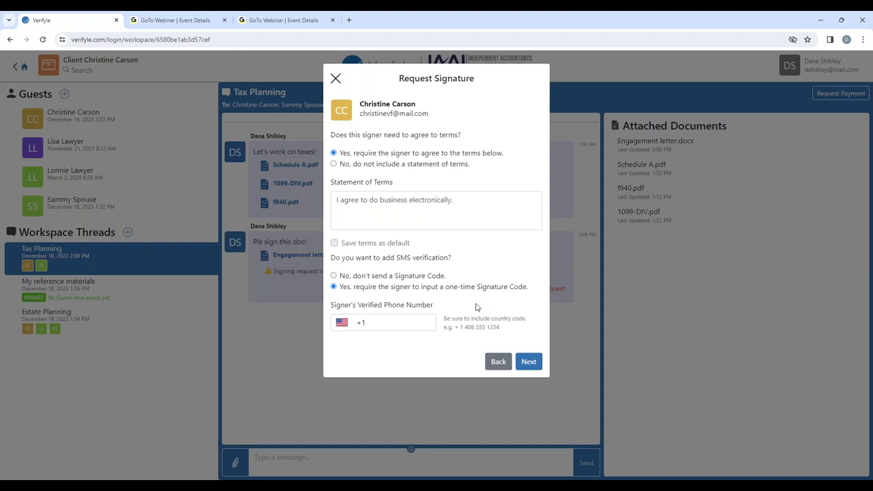
Require a one-time SMS signature code for the spouse and enter the spouse's phone number
{"action": "left_click", "coordinate": [529, 363]}
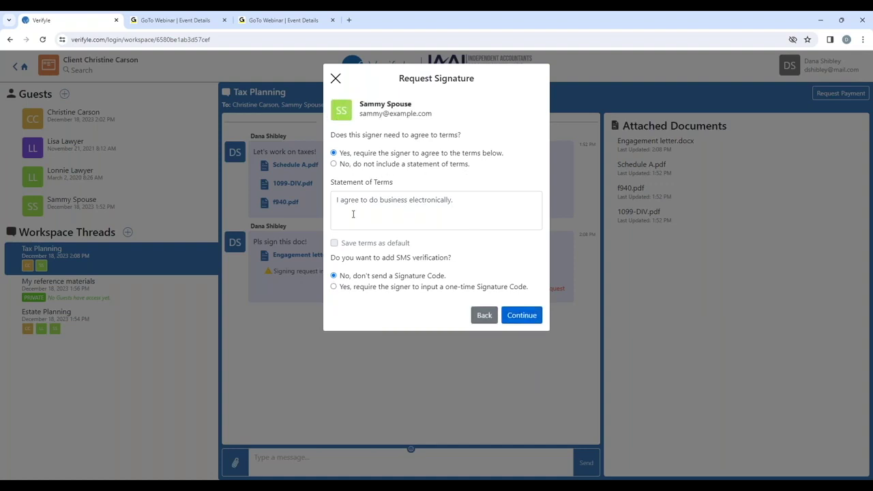
{"action": "left_click", "coordinate": [334, 287]}
{"action": "left_click", "coordinate": [373, 321]}
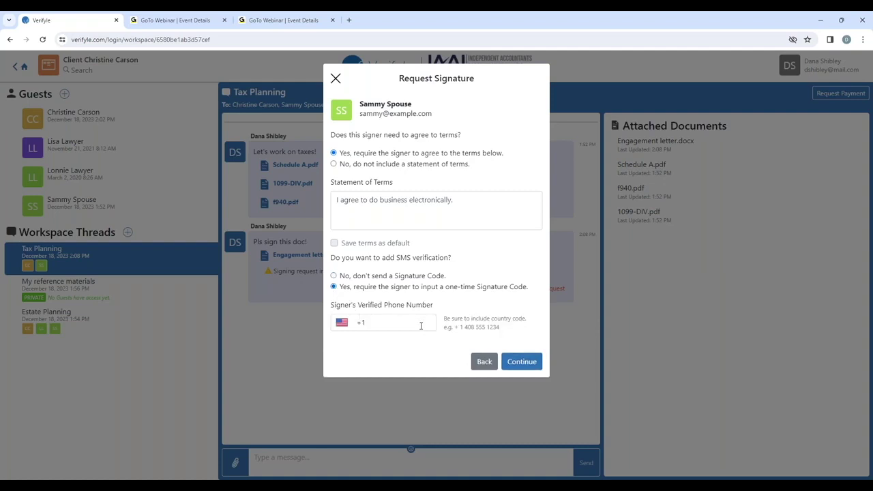
Open the letter in the field editor, zoomed to 110%, at page 2's Client signature block
{"action": "left_click", "coordinate": [527, 361]}
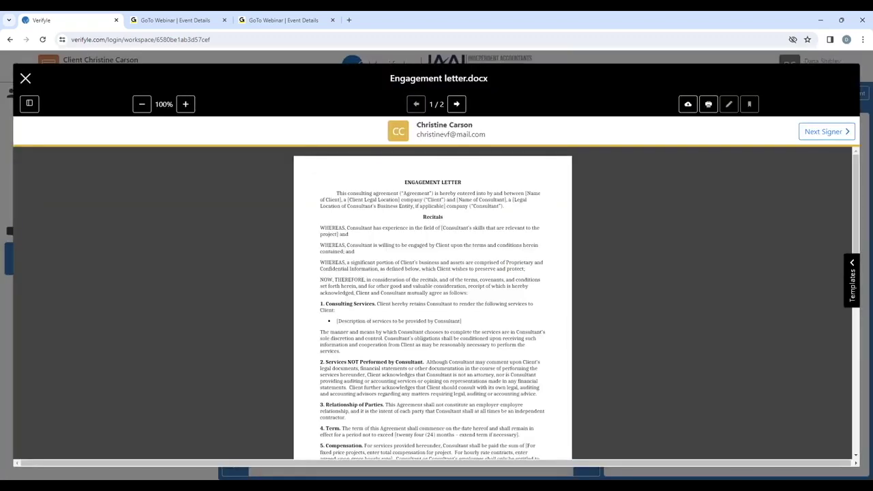
{"action": "left_click", "coordinate": [185, 104]}
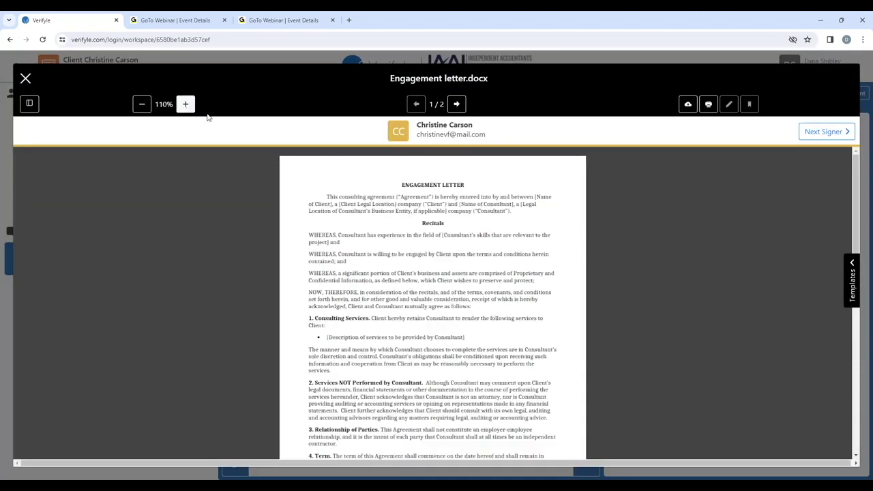
{"action": "scroll", "coordinate": [628, 205], "scroll_direction": "down", "scroll_amount": 5}
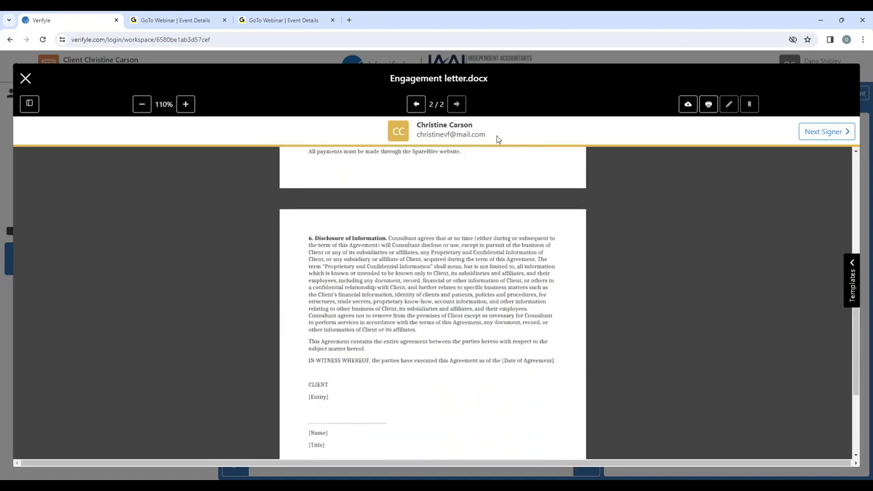
{"action": "scroll", "coordinate": [644, 279], "scroll_direction": "down", "scroll_amount": 2}
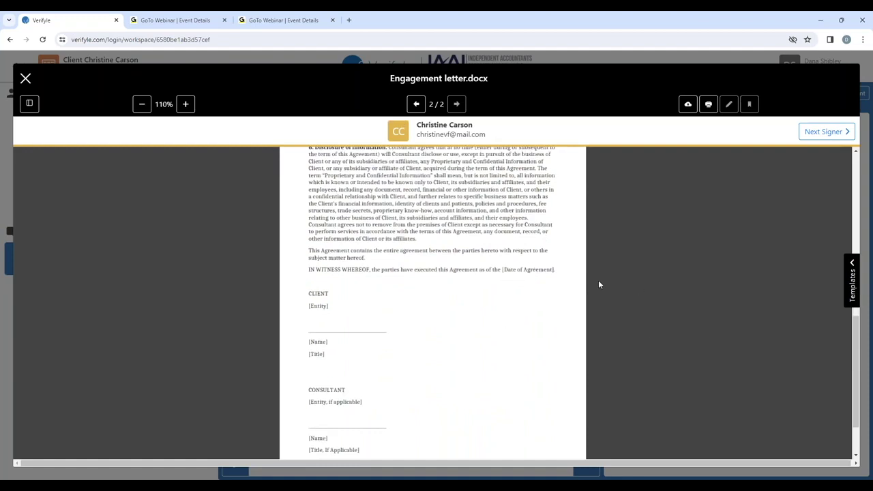
Place the client's Signature field and an MM/DD/YYYY Date field on the Client signature line
{"action": "left_click_drag", "start_coordinate": [302, 325], "coordinate": [391, 331]}
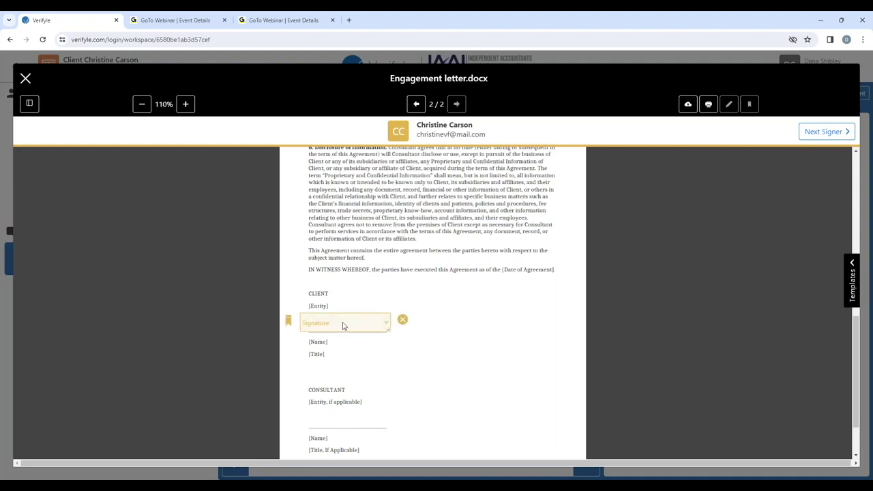
{"action": "left_click", "coordinate": [344, 325]}
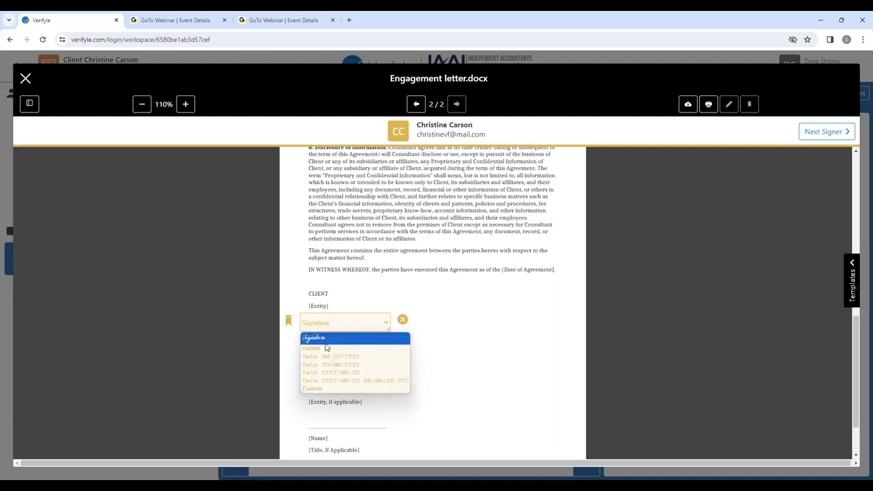
{"action": "left_click", "coordinate": [328, 340]}
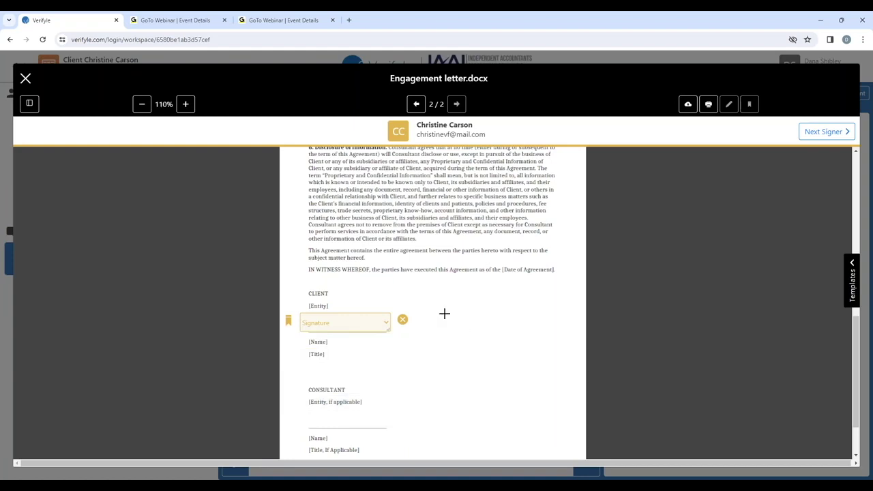
{"action": "left_click_drag", "start_coordinate": [448, 325], "coordinate": [526, 333]}
{"action": "left_click", "coordinate": [474, 324]}
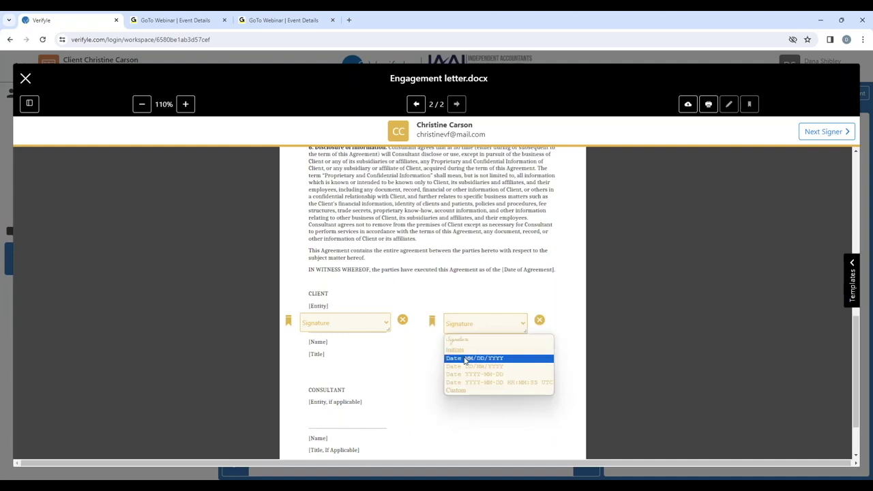
{"action": "left_click", "coordinate": [465, 358]}
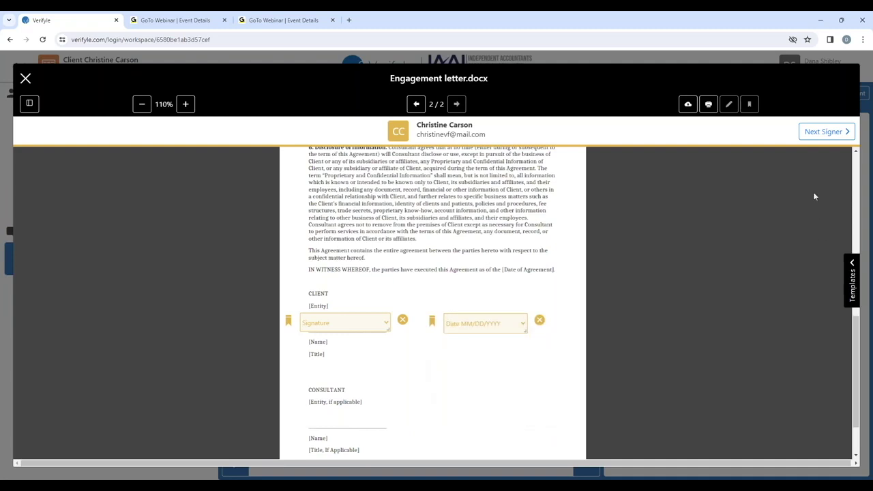
{"action": "left_click", "coordinate": [811, 132]}
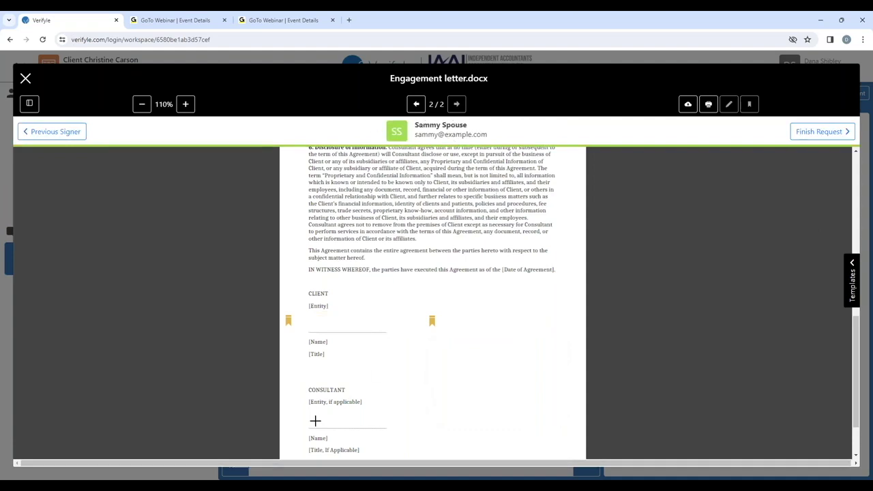
Place the spouse's Signature field and an Initials field beside it on page 2
{"action": "left_click_drag", "start_coordinate": [300, 367], "coordinate": [387, 380]}
{"action": "mouse_move", "coordinate": [438, 366]}
{"action": "left_mouse_down"}
{"action": "mouse_move", "coordinate": [448, 384]}
{"action": "mouse_move", "coordinate": [488, 387]}
{"action": "left_mouse_up"}
{"action": "left_click", "coordinate": [464, 377]}
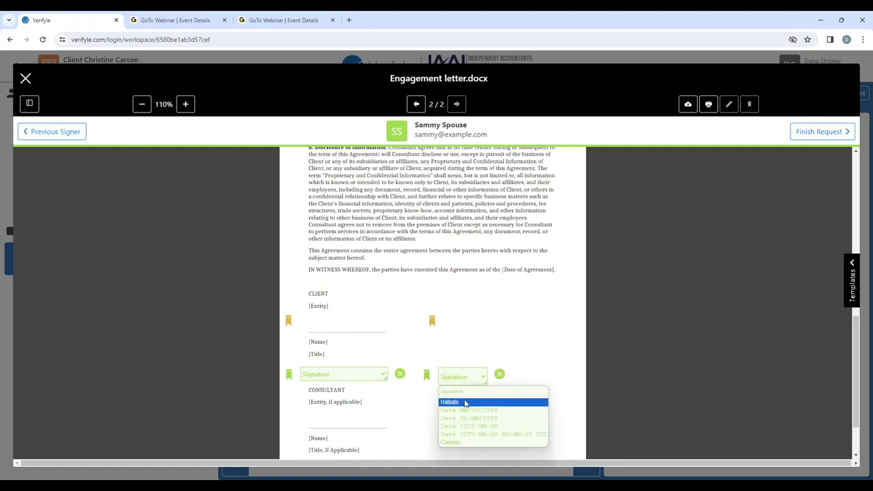
{"action": "left_click", "coordinate": [465, 402]}
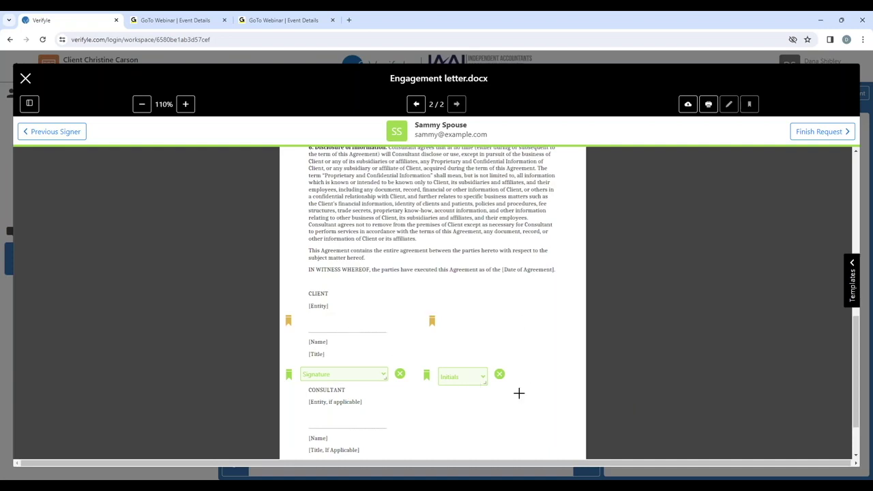
{"action": "left_click", "coordinate": [851, 285]}
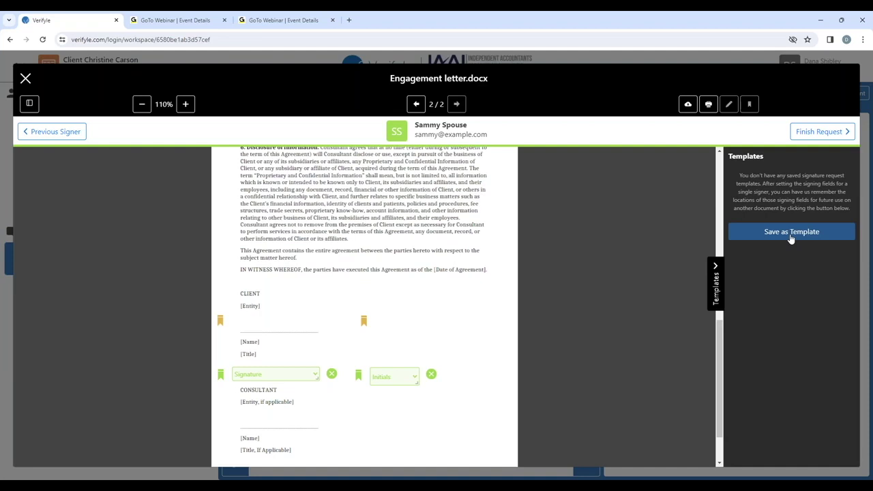
{"action": "left_click", "coordinate": [715, 281]}
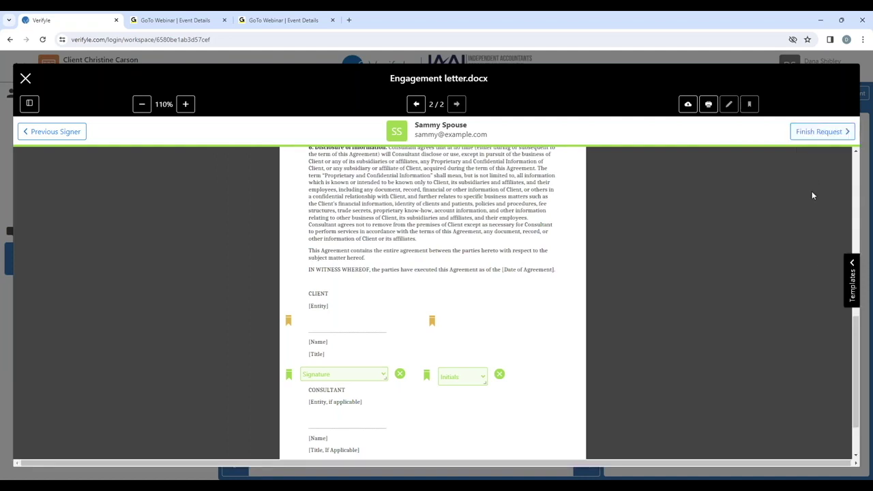
Submit the signature request and view the client's Tax Planning thread
{"action": "left_click", "coordinate": [822, 131]}
{"action": "left_click", "coordinate": [490, 172]}
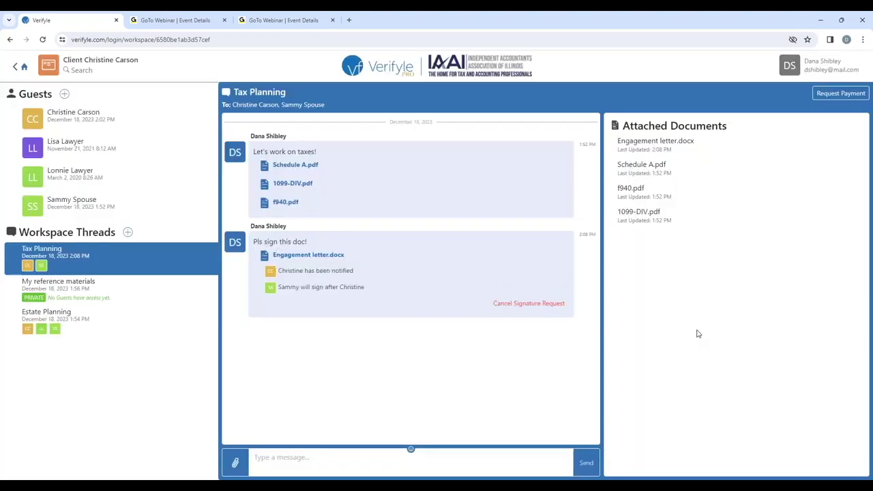
{"action": "mouse_move", "coordinate": [513, 159]}
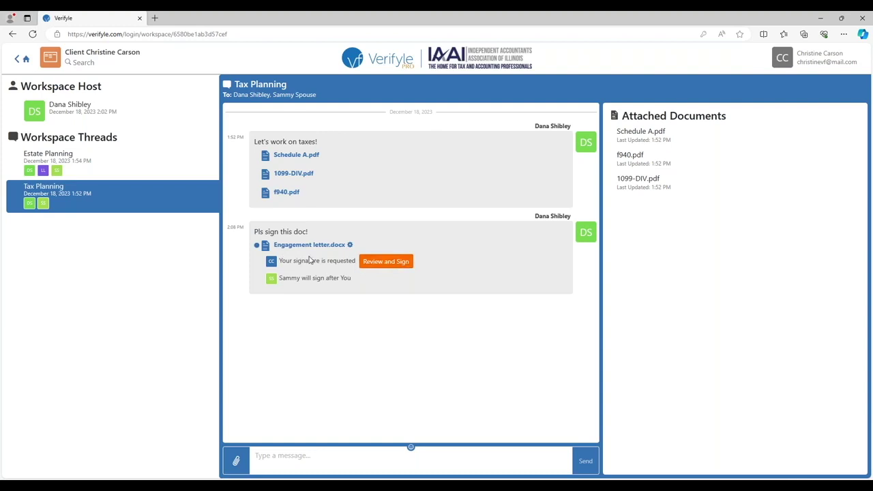
Open Engagement letter.docx for review and signing and accept the electronic signing terms
{"action": "left_click", "coordinate": [382, 265]}
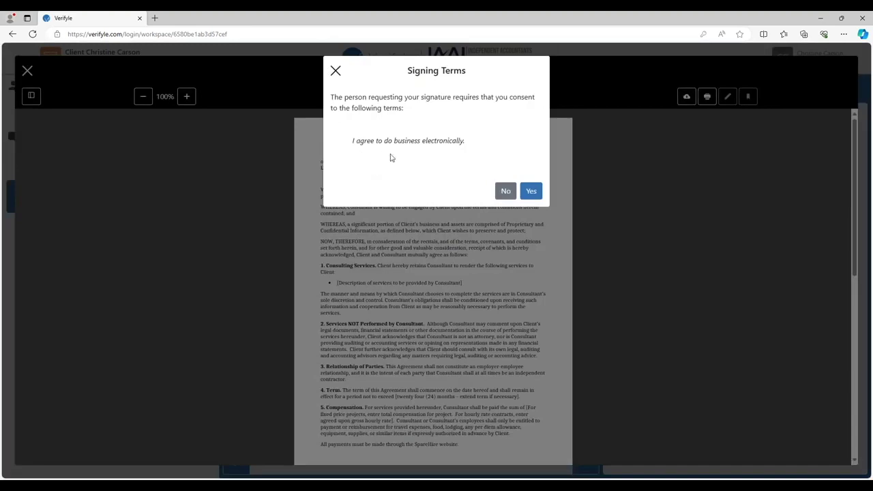
{"action": "left_click", "coordinate": [530, 192]}
{"action": "left_click", "coordinate": [530, 190]}
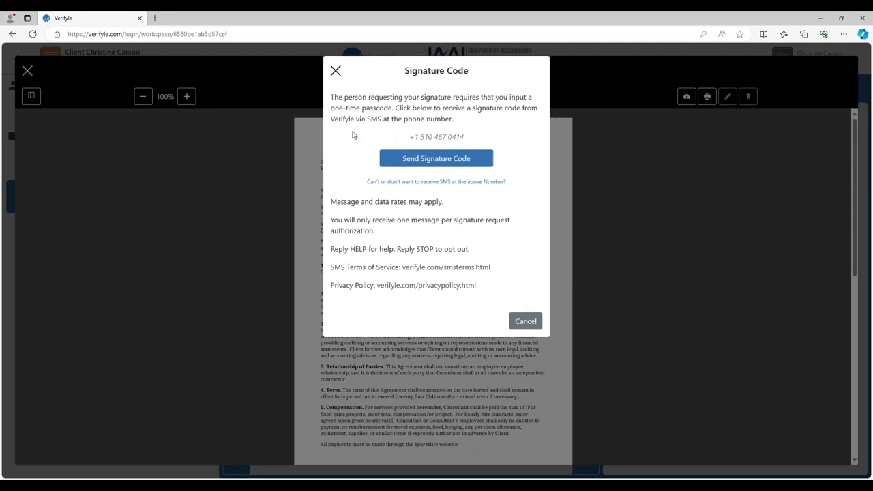
Have the signature code texted to the phone and enter the received 7-digit code
{"action": "left_click", "coordinate": [480, 161]}
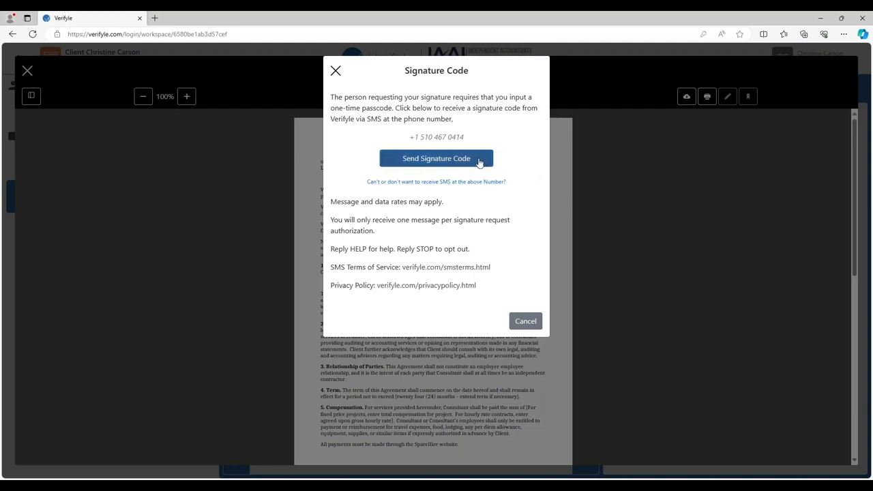
{"action": "left_click", "coordinate": [480, 160]}
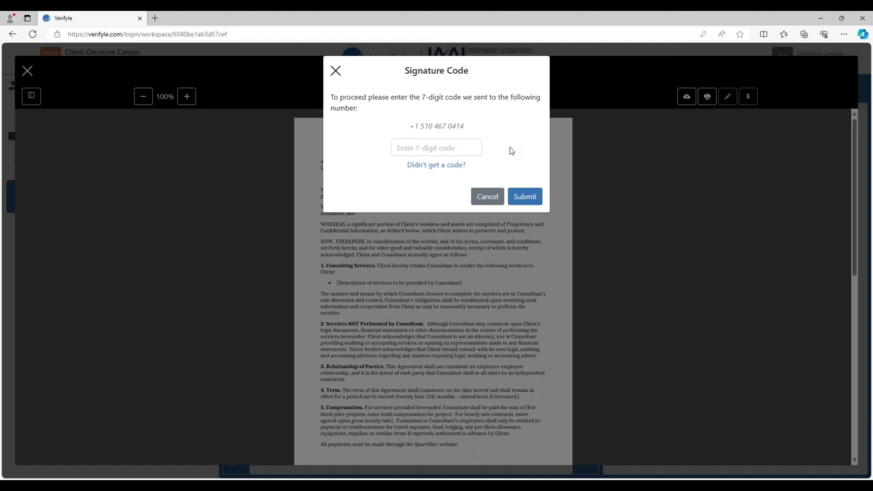
{"action": "left_click", "coordinate": [478, 148]}
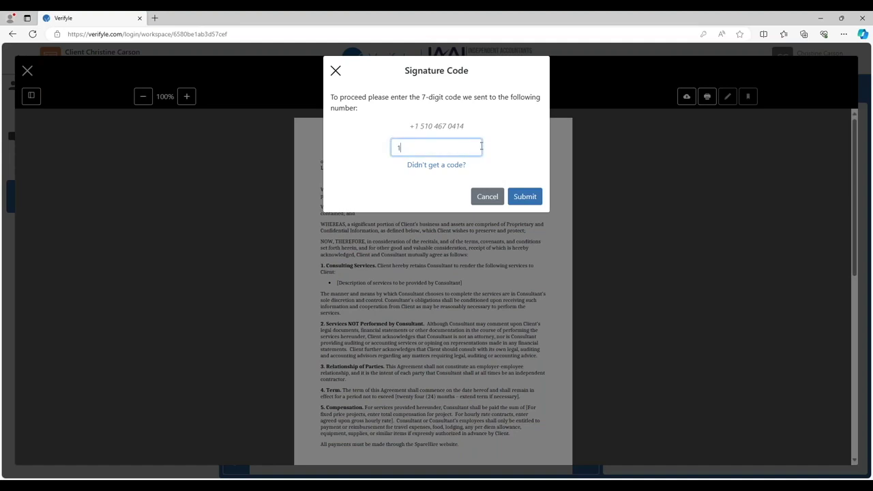
Verify the code, sign Engagement letter.docx page 2 with the client's signature and date 12/18/2023, then view the Tax Planning thread
{"action": "left_click", "coordinate": [533, 197]}
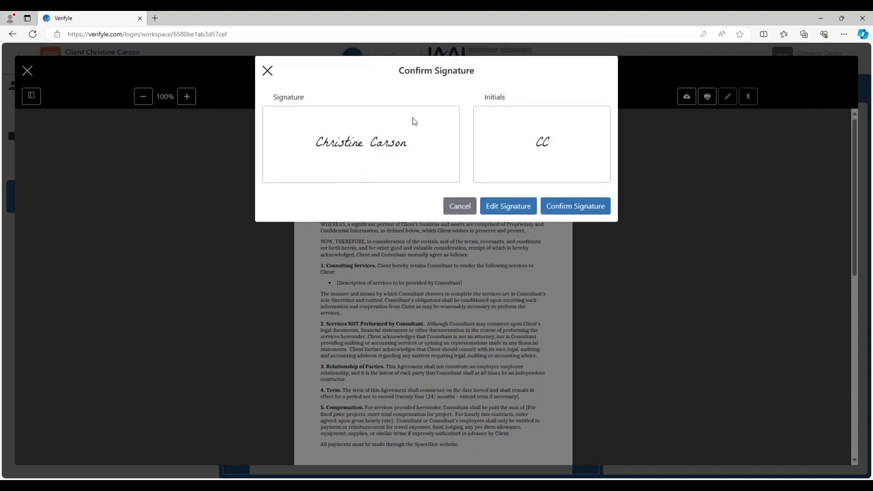
{"action": "left_click", "coordinate": [589, 209]}
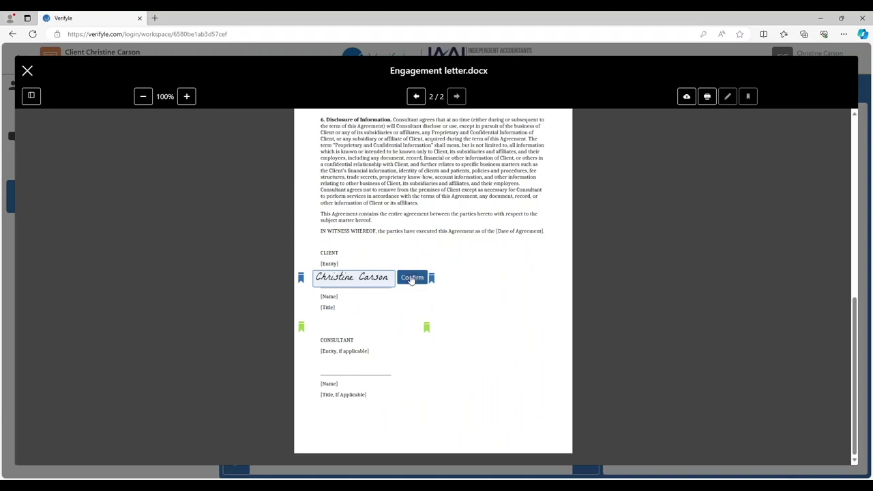
{"action": "left_click", "coordinate": [411, 278]}
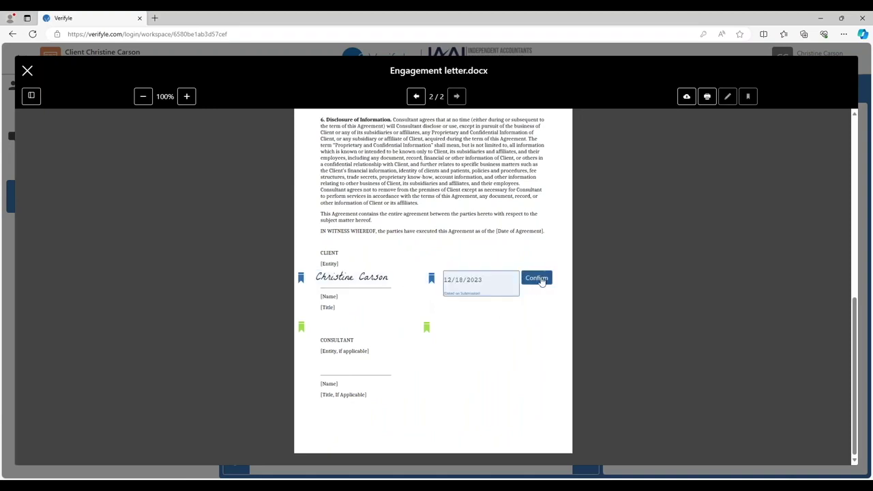
{"action": "left_click", "coordinate": [537, 278]}
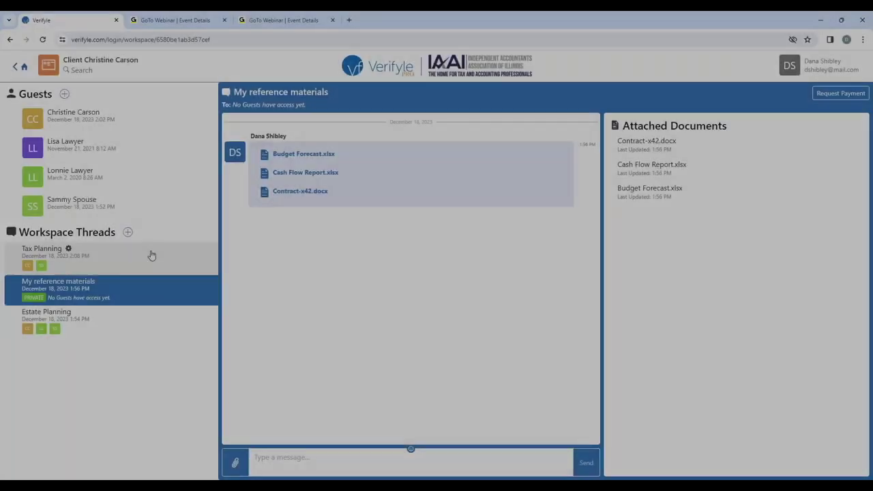
{"action": "left_click", "coordinate": [152, 254]}
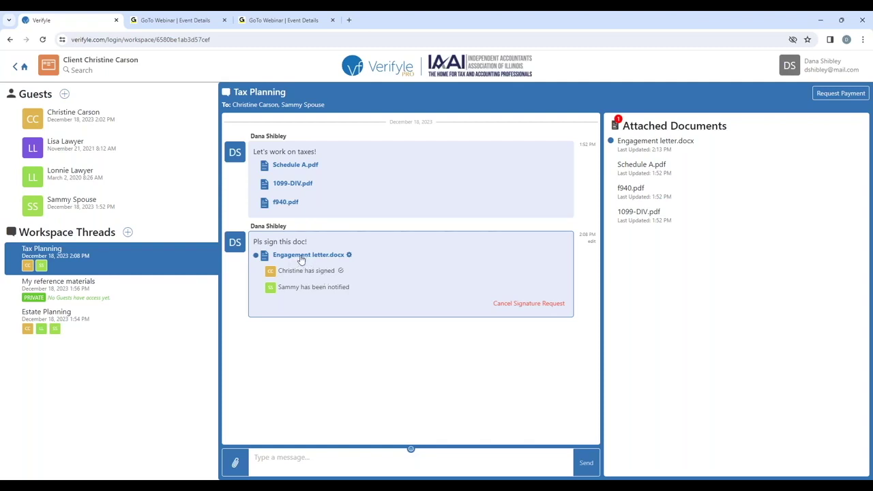
{"action": "left_click", "coordinate": [657, 142]}
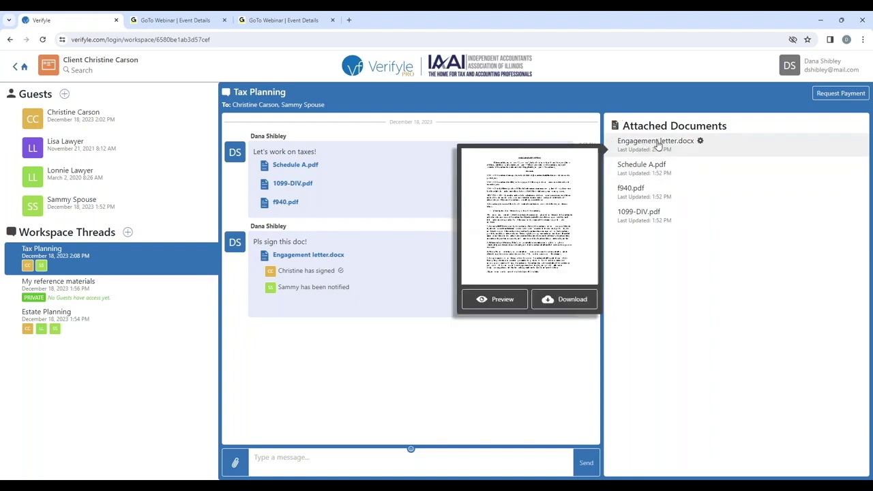
{"action": "left_click", "coordinate": [502, 299]}
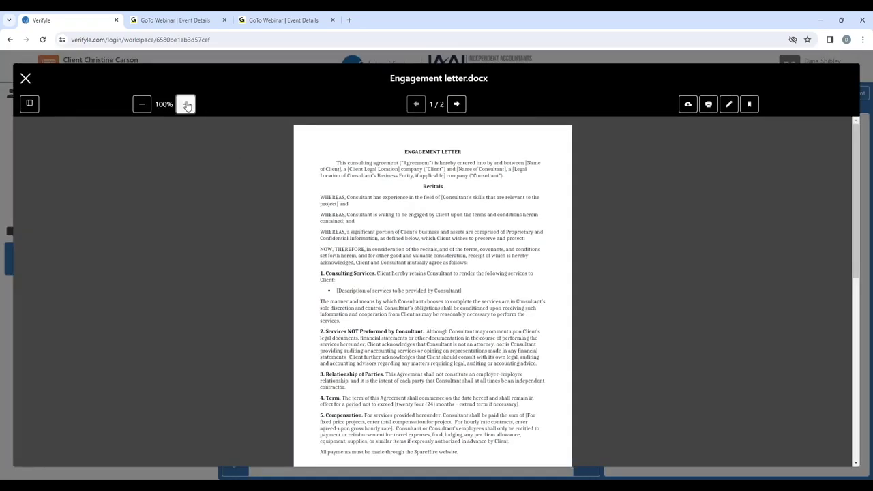
{"action": "left_click", "coordinate": [185, 104]}
{"action": "scroll", "coordinate": [622, 233], "scroll_direction": "down", "scroll_amount": 12}
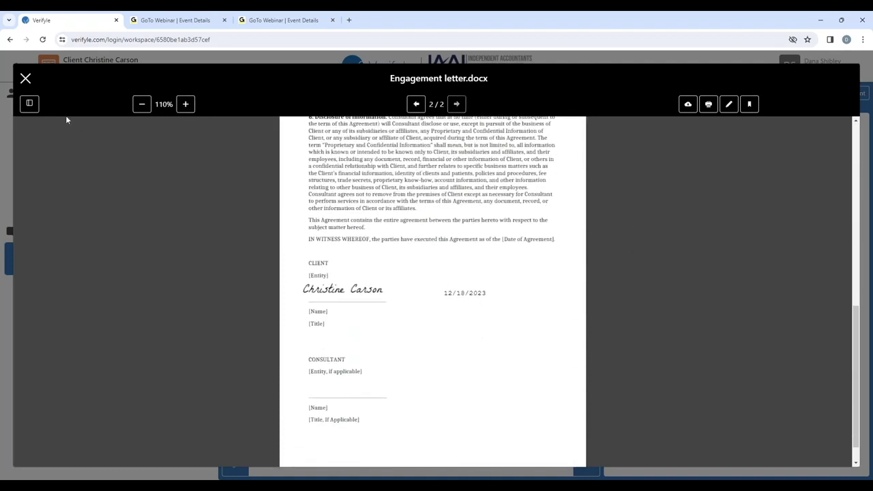
{"action": "left_click", "coordinate": [26, 79]}
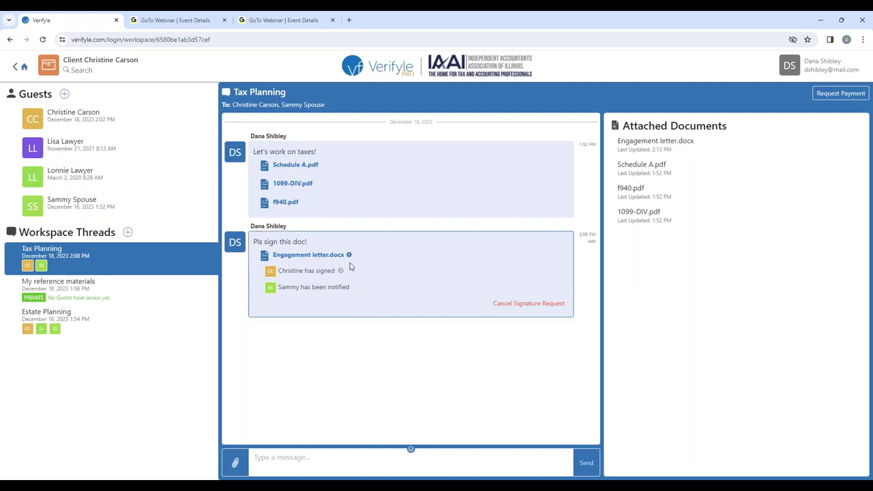
{"action": "left_click", "coordinate": [349, 256]}
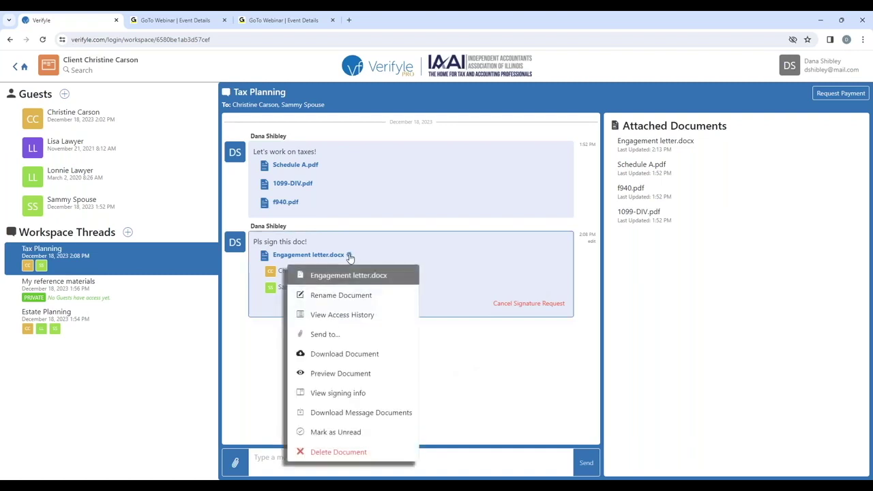
{"action": "left_click", "coordinate": [383, 393]}
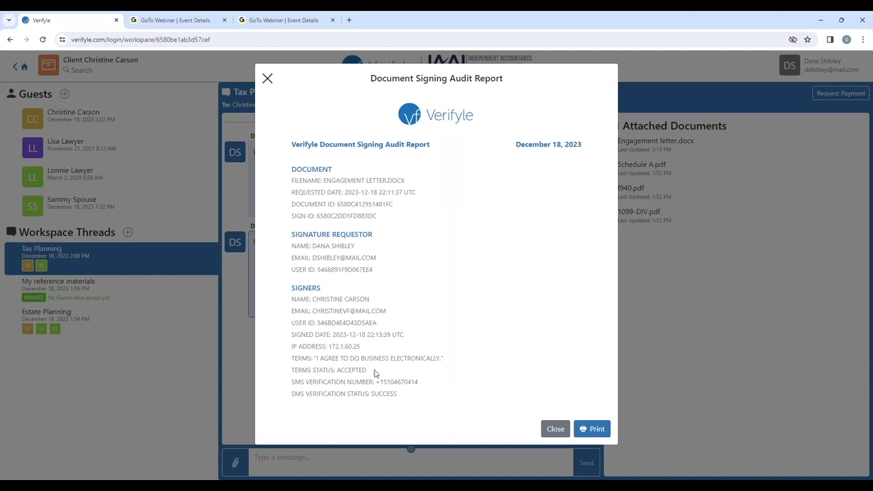
{"action": "left_click_drag", "start_coordinate": [360, 347], "coordinate": [290, 346]}
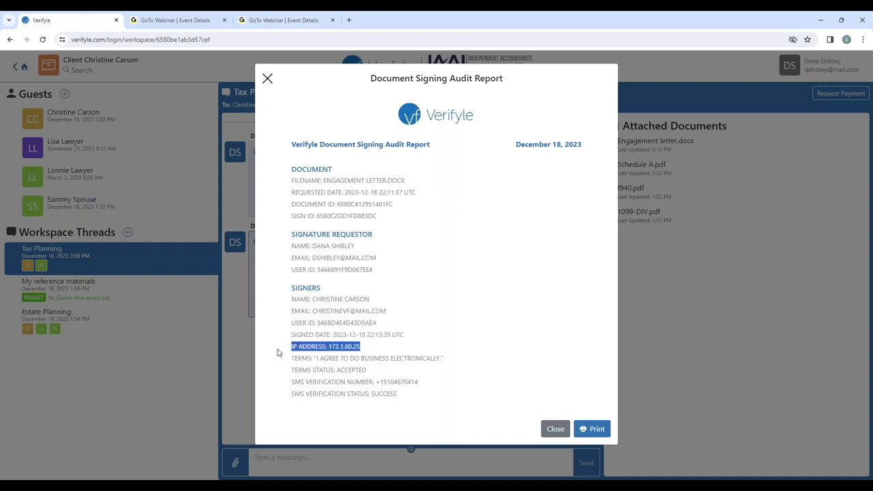
{"action": "left_click", "coordinate": [270, 352]}
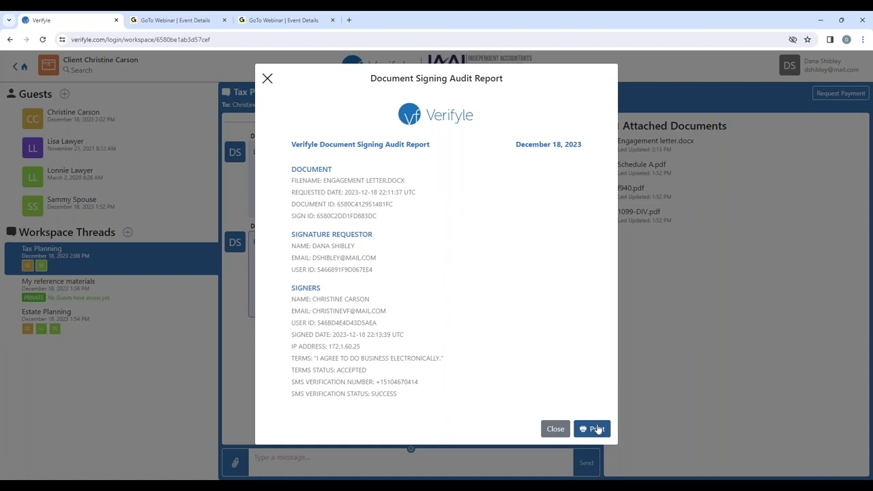
{"action": "left_click", "coordinate": [267, 79]}
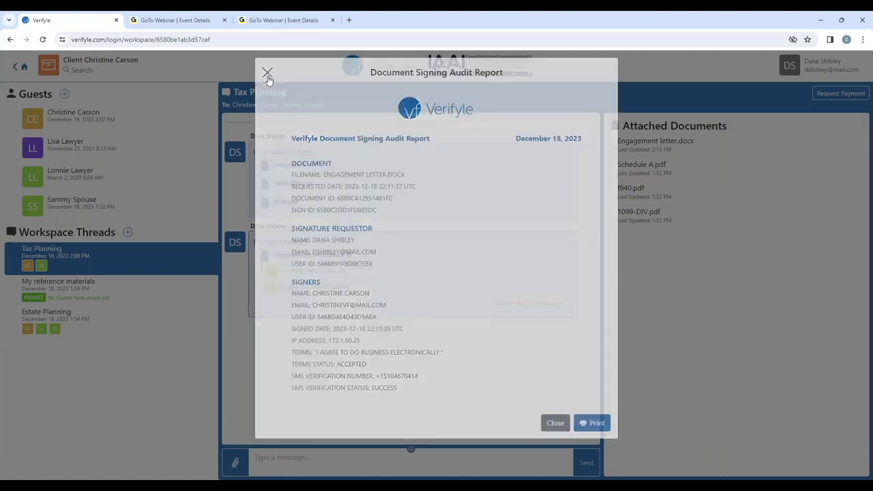